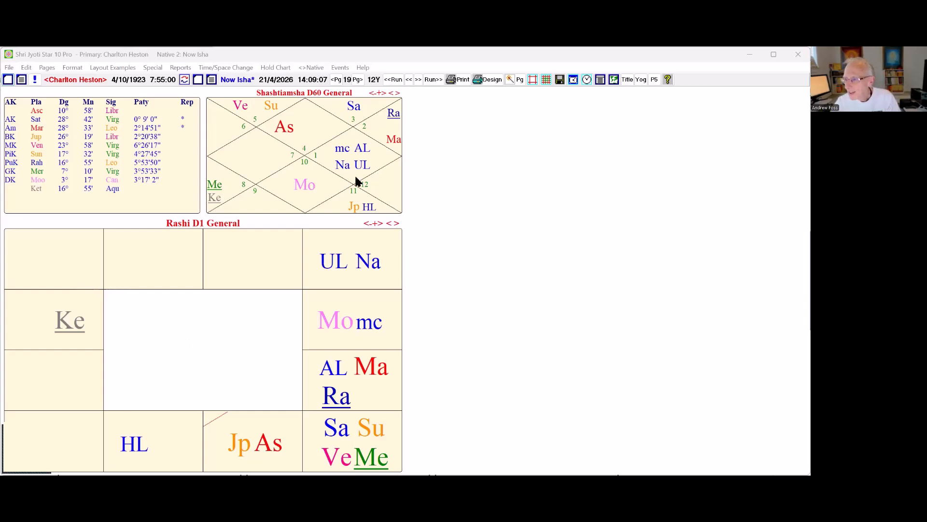
# - Show Juno, Ceres, Chiron and Lilith in the Rashi D1 chart through its planets and lagnas options
pyautogui.click(116, 190)
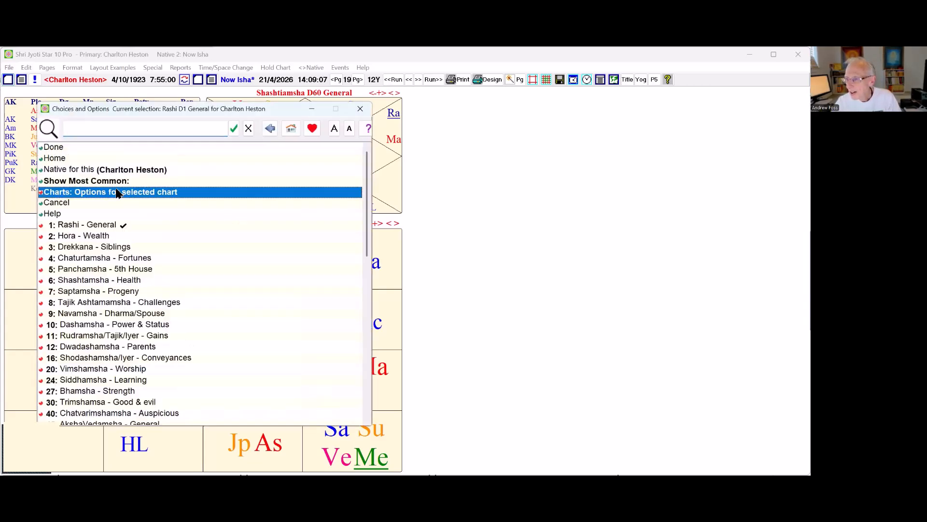
pyautogui.click(116, 190)
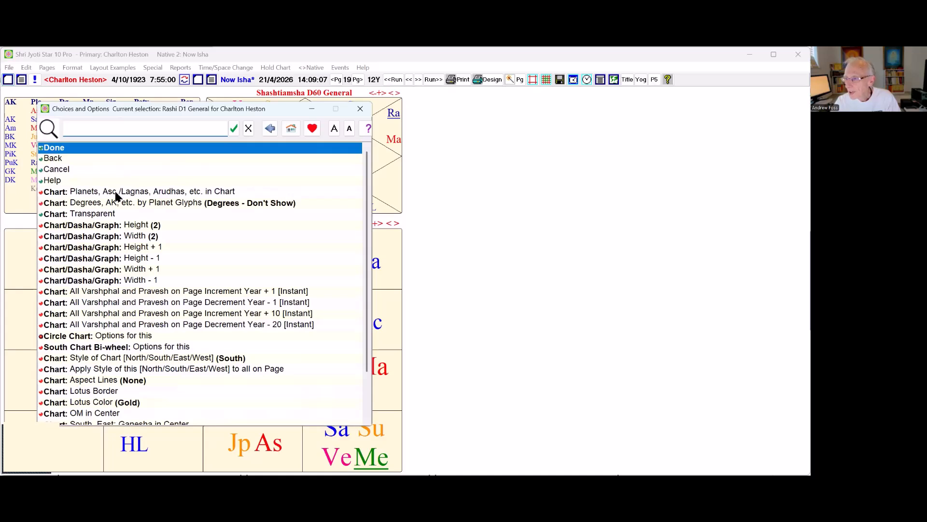
pyautogui.click(134, 191)
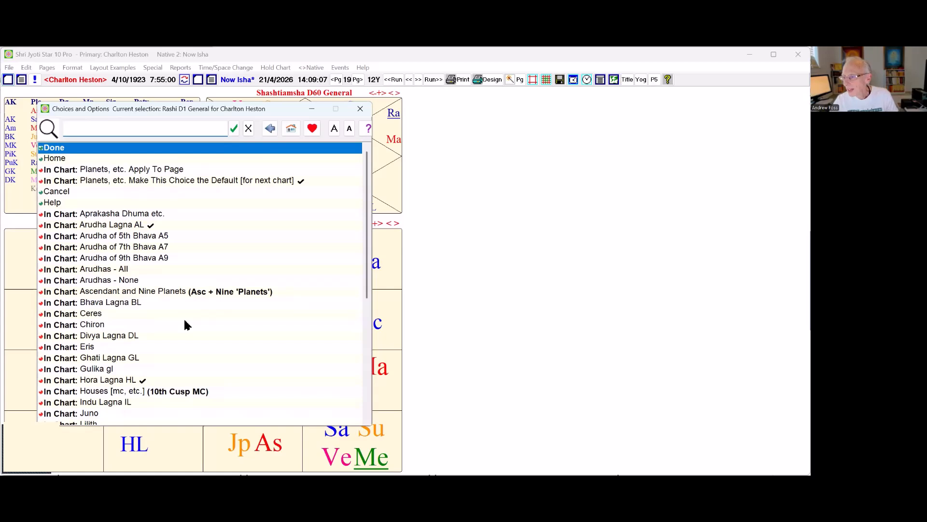
pyautogui.scroll(-1, 186, 325)
pyautogui.scroll(-2, 186, 324)
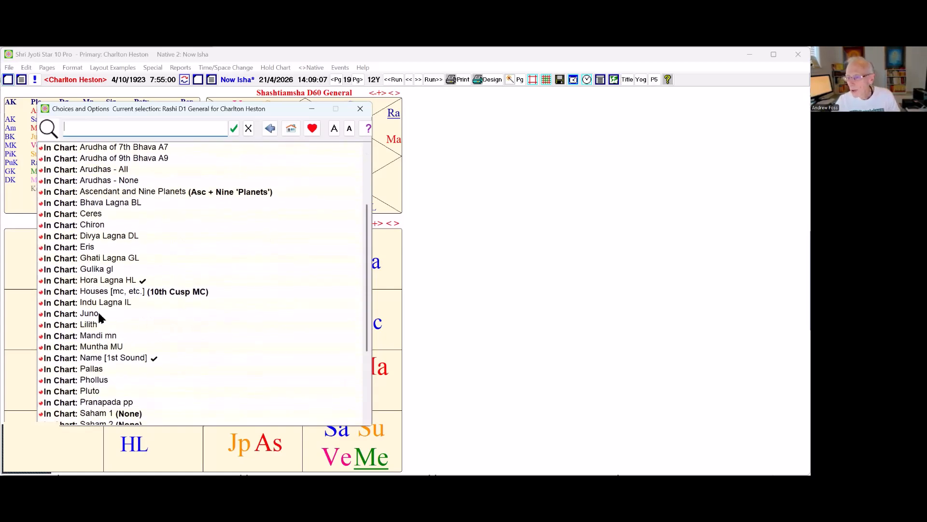
pyautogui.click(99, 317)
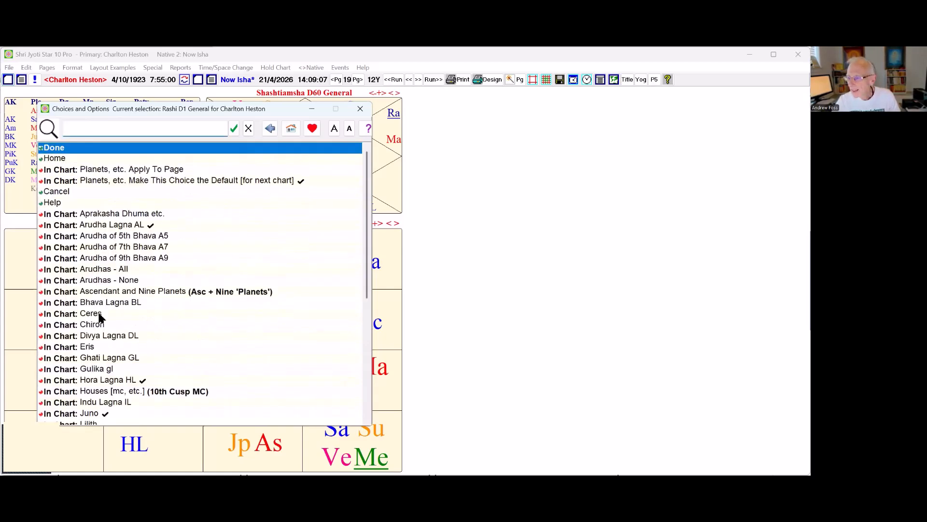
pyautogui.click(100, 317)
pyautogui.click(107, 327)
pyautogui.scroll(-2, 183, 334)
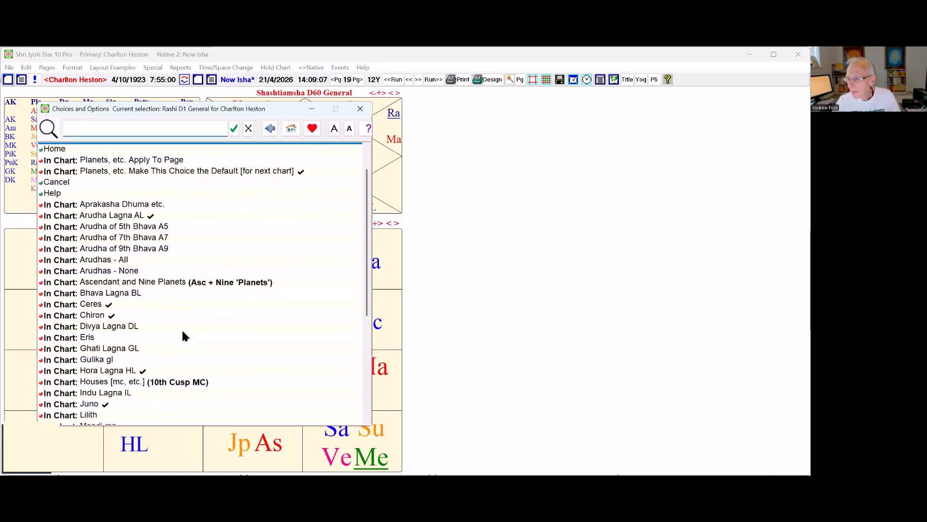
pyautogui.click(107, 324)
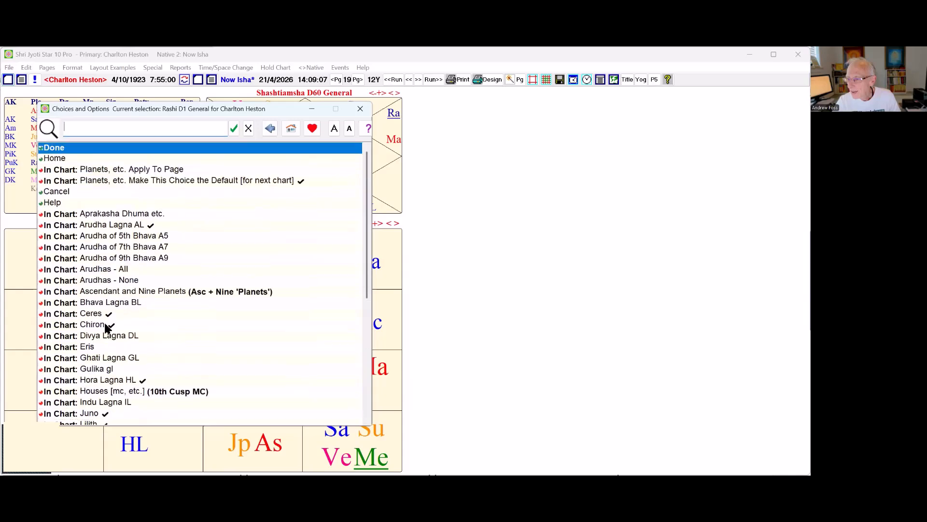
# - Add Ghati Lagna GL and Phollus to the points shown in the Rashi chart
pyautogui.scroll(-5, 151, 332)
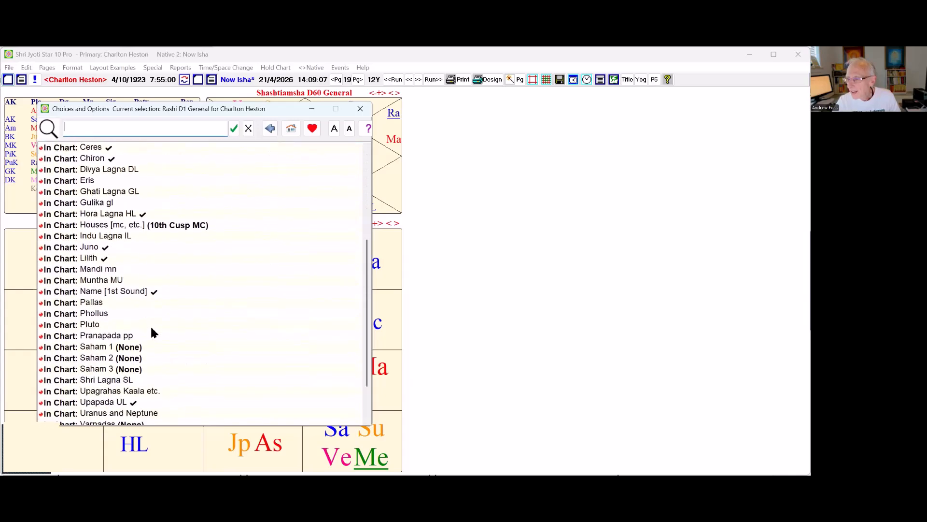
pyautogui.click(112, 305)
pyautogui.scroll(-2, 128, 382)
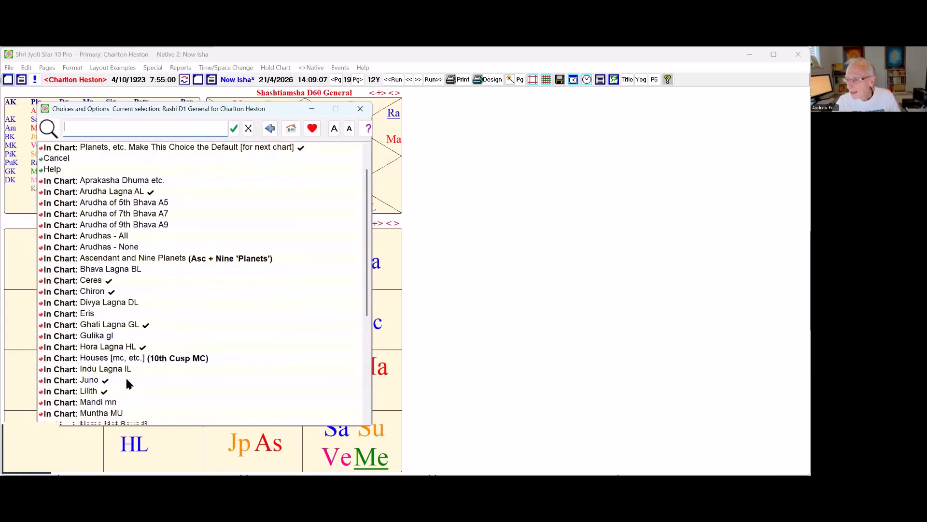
pyautogui.scroll(-3, 128, 381)
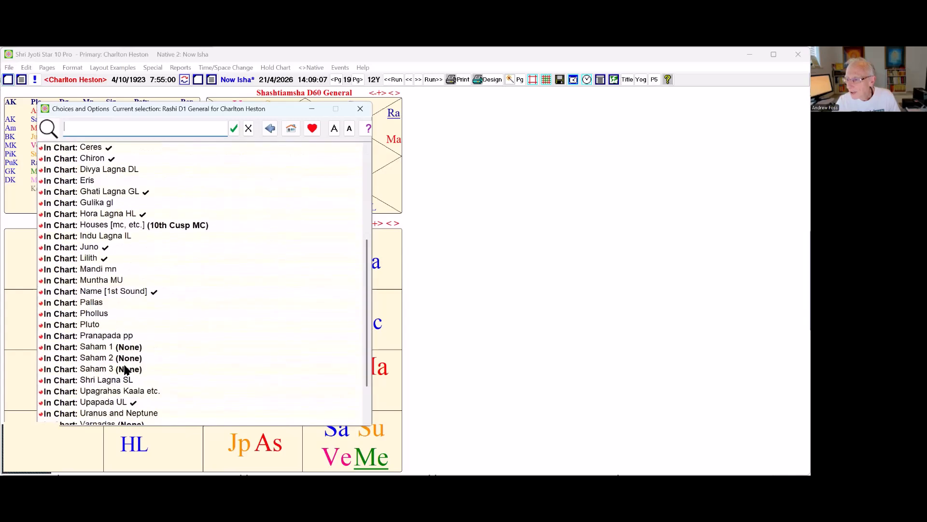
pyautogui.click(109, 317)
# - Remove Name [1st Sound] from the Rashi chart and add Pallas and Vesta
pyautogui.scroll(-5, 119, 335)
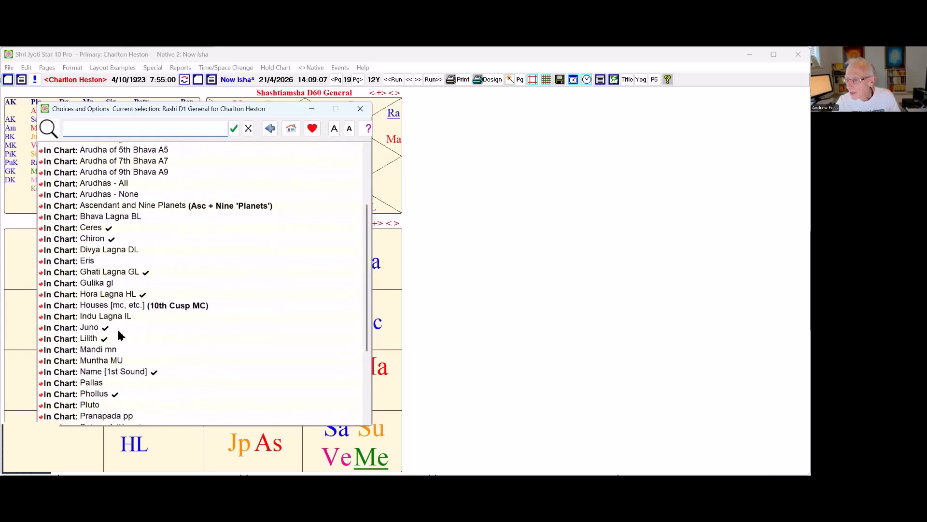
pyautogui.click(125, 293)
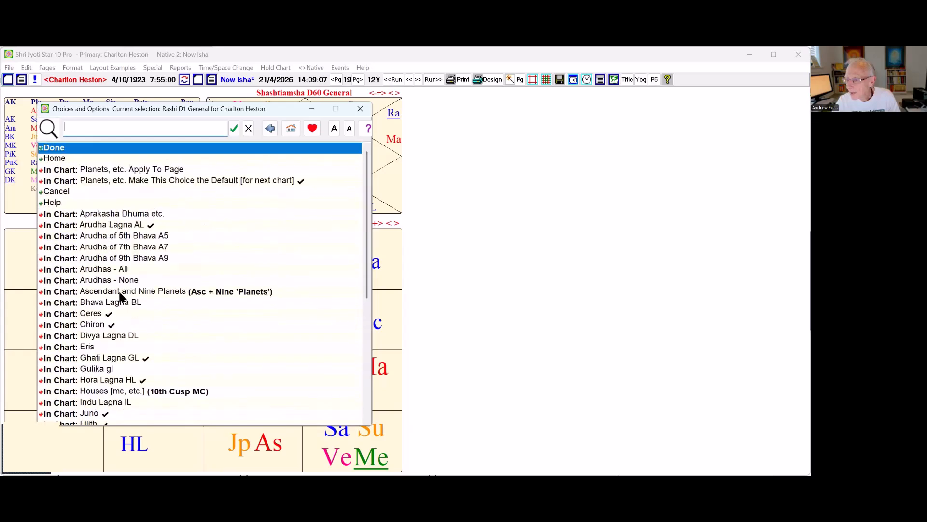
pyautogui.scroll(-2, 107, 330)
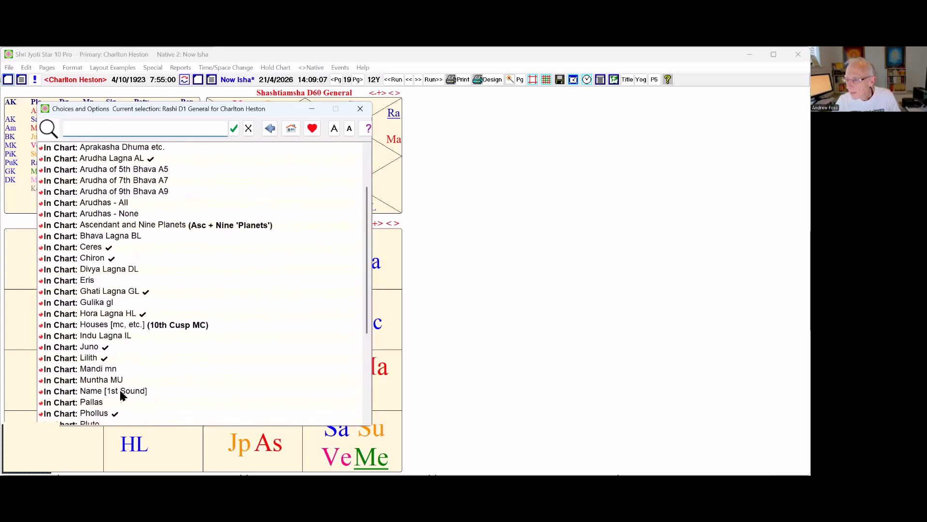
pyautogui.click(108, 405)
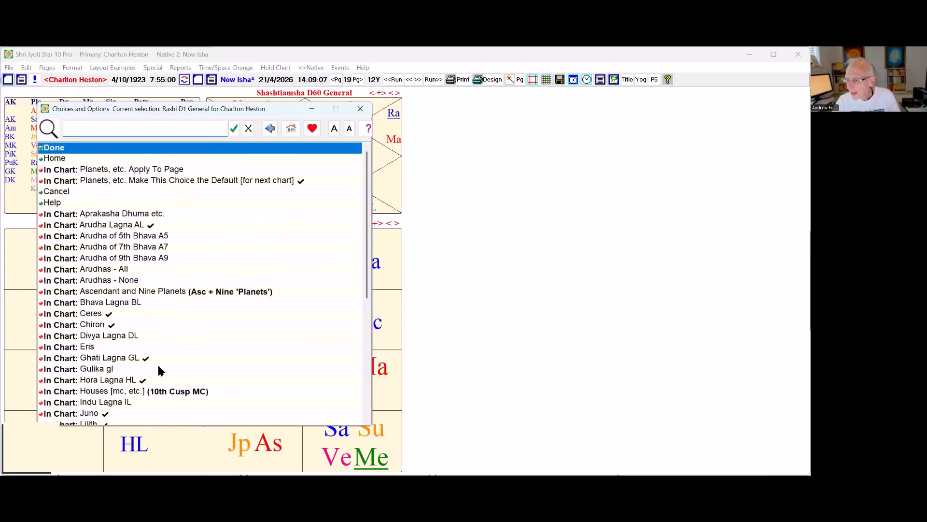
pyautogui.scroll(-4, 158, 363)
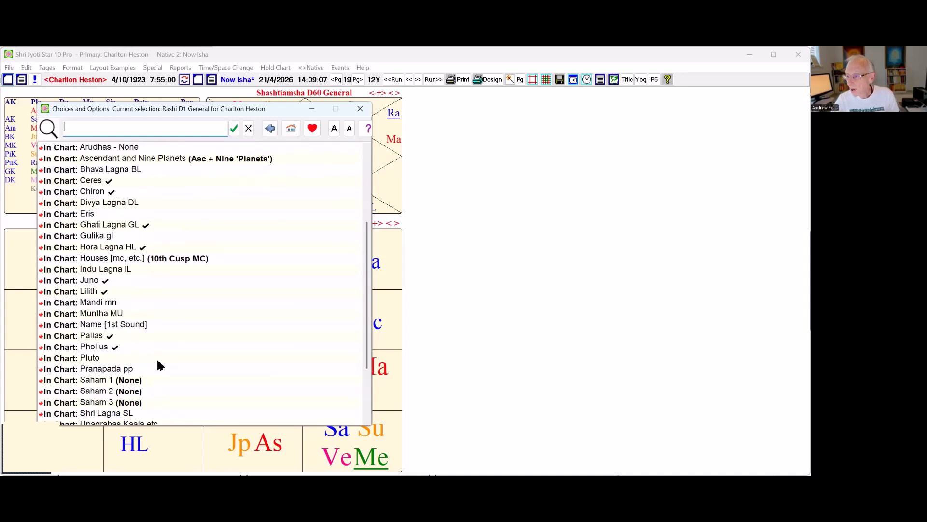
pyautogui.scroll(-1, 160, 365)
pyautogui.scroll(-2, 159, 364)
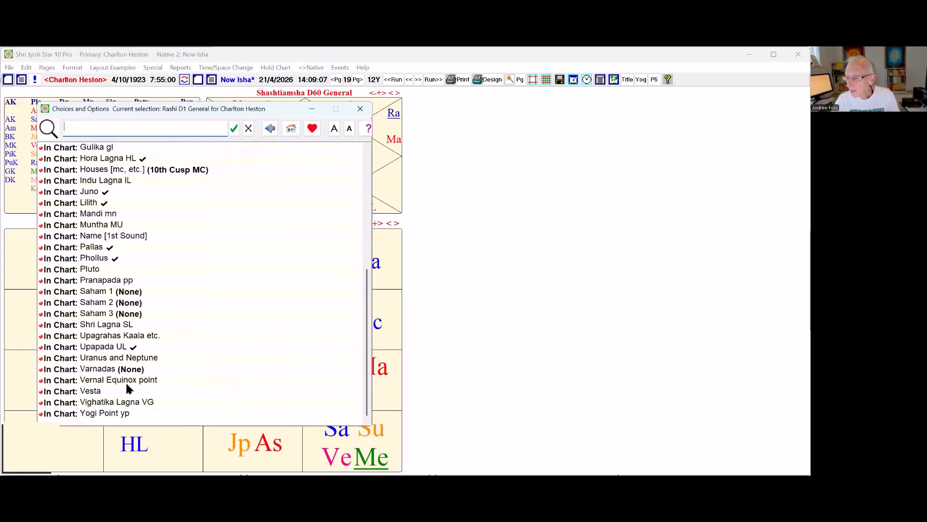
pyautogui.click(95, 392)
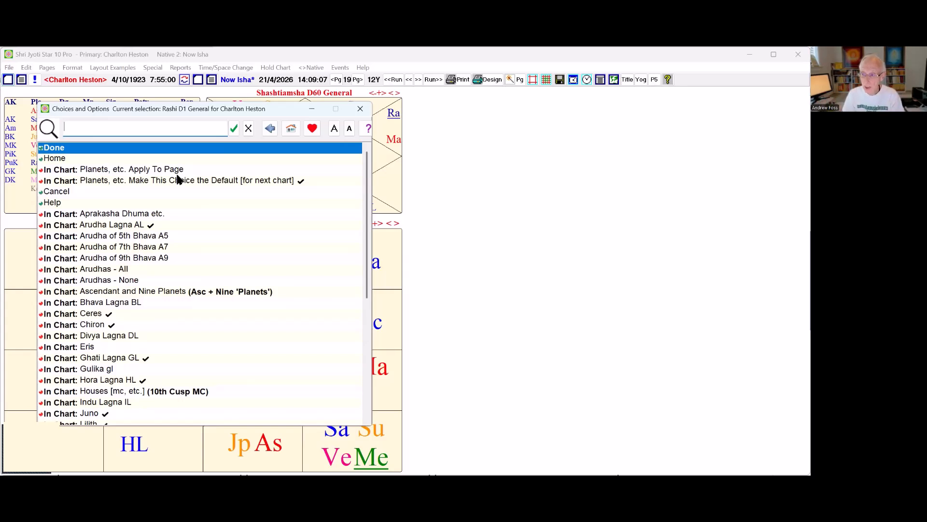
pyautogui.write('gly')
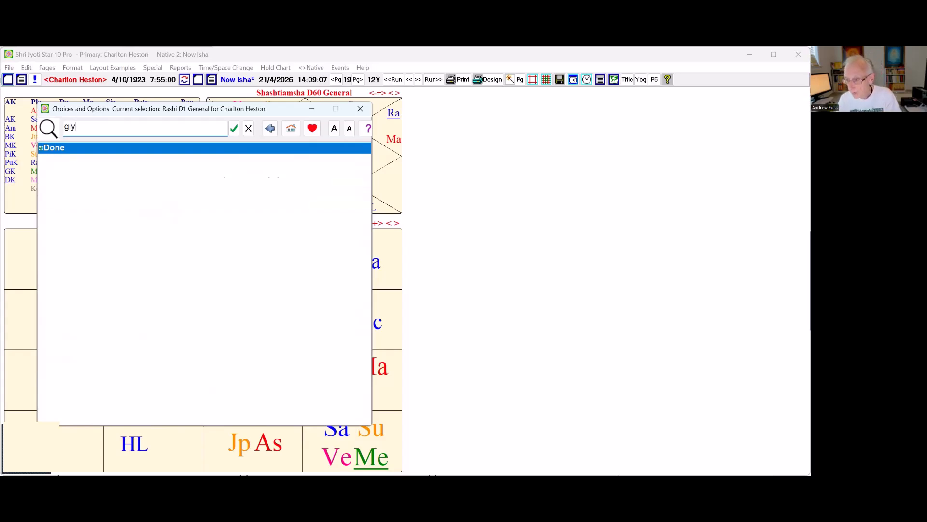
pyautogui.press('BackSpace')
pyautogui.press('BackSpace')
pyautogui.press('BackSpace')
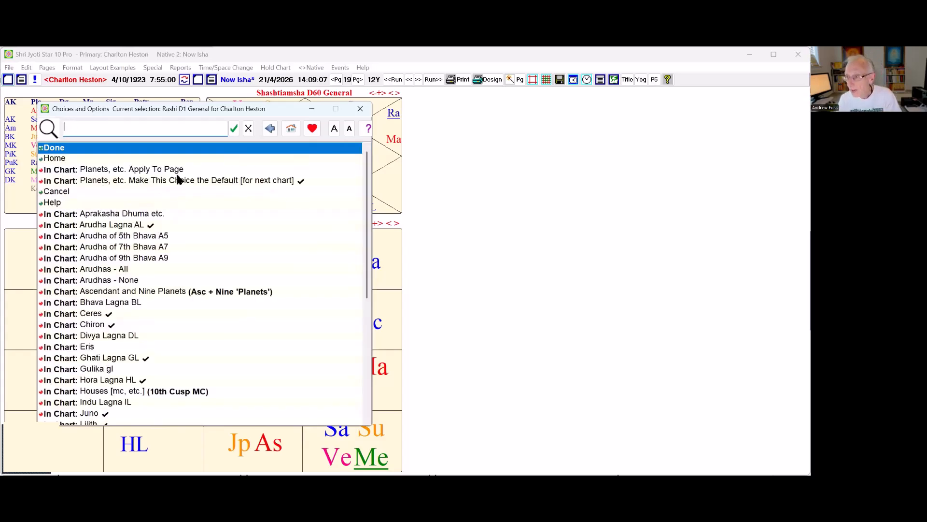
# - Find the Global: Glyphs option by searching for "gl", turn it on and apply the chart choices
pyautogui.click(271, 129)
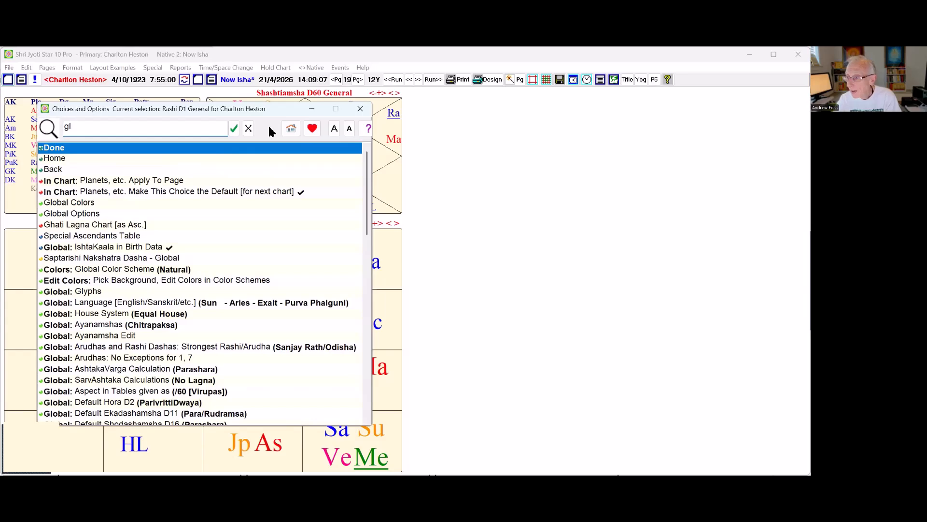
pyautogui.click(71, 292)
pyautogui.click(72, 292)
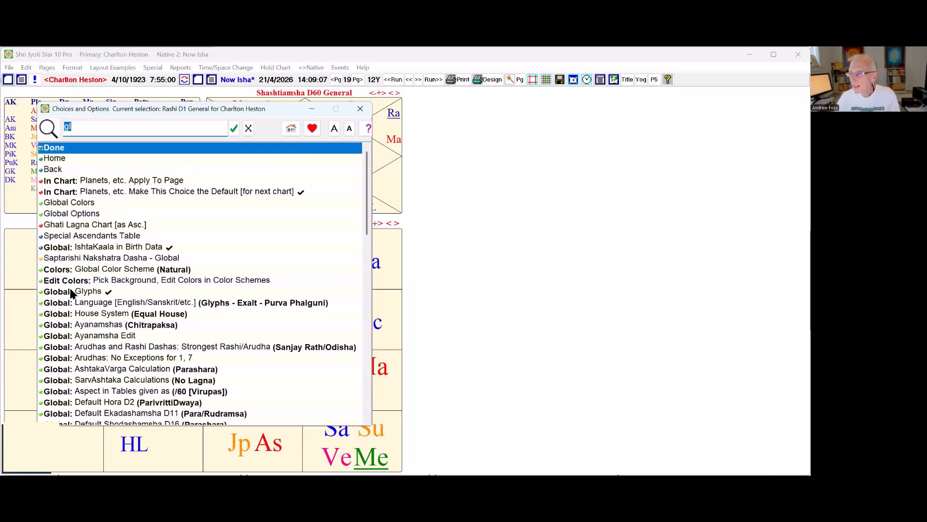
pyautogui.click(234, 130)
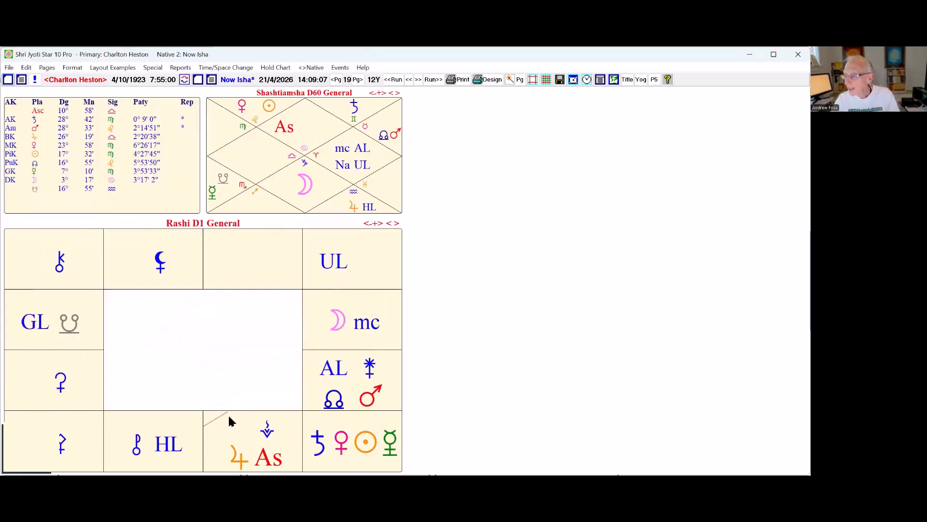
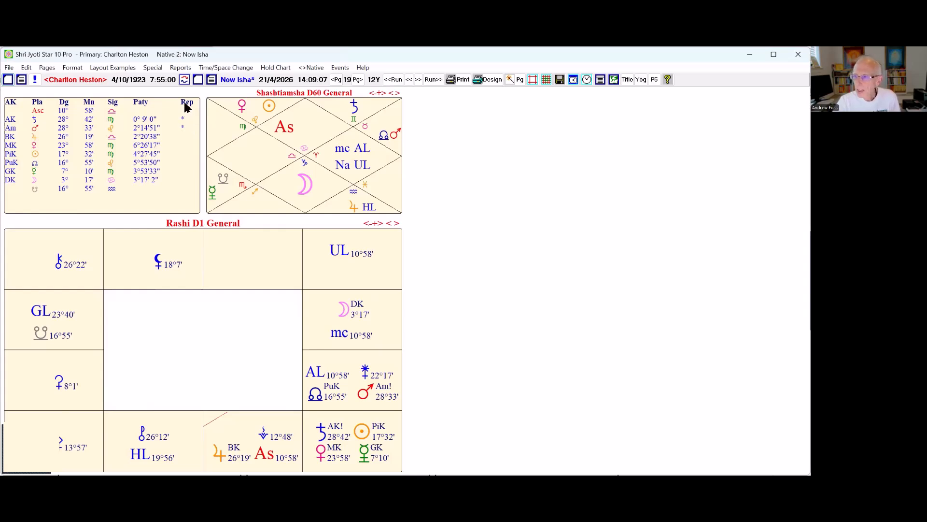
# - Find Custom Table in the choices for the planet table by searching for "cus" and open its editor
pyautogui.click(183, 128)
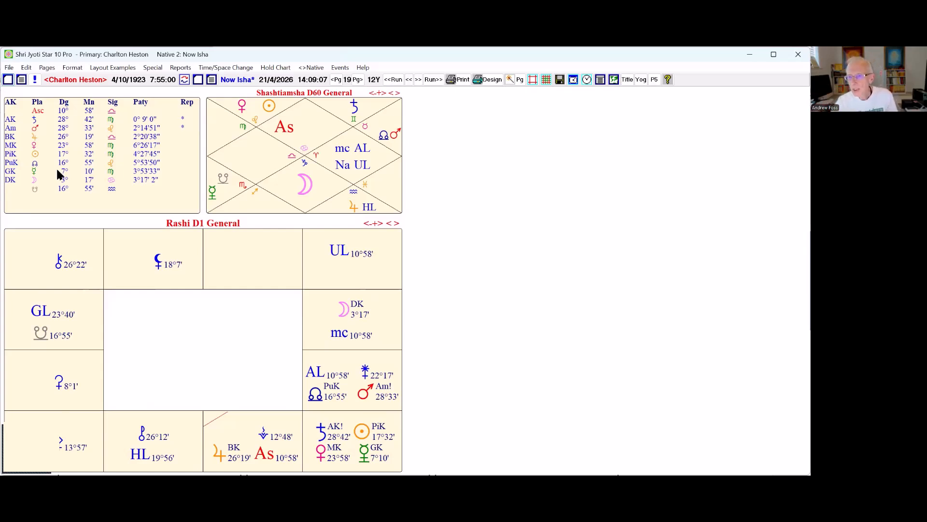
pyautogui.click(129, 200)
pyautogui.write('cu')
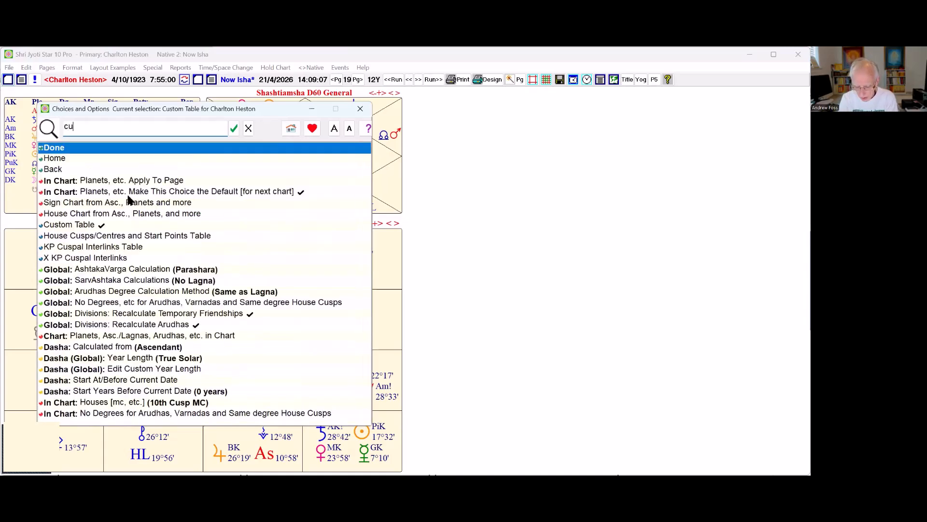
pyautogui.write('s')
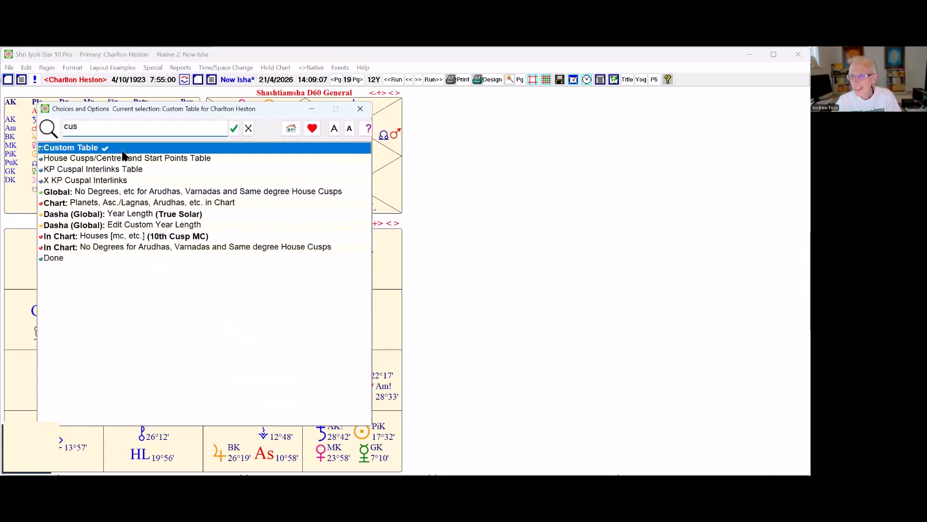
pyautogui.click(83, 146)
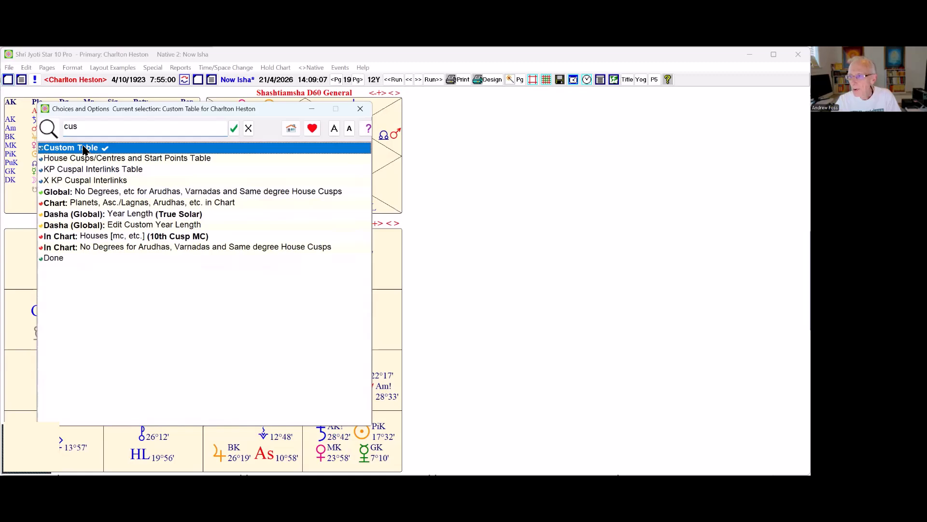
pyautogui.click(83, 149)
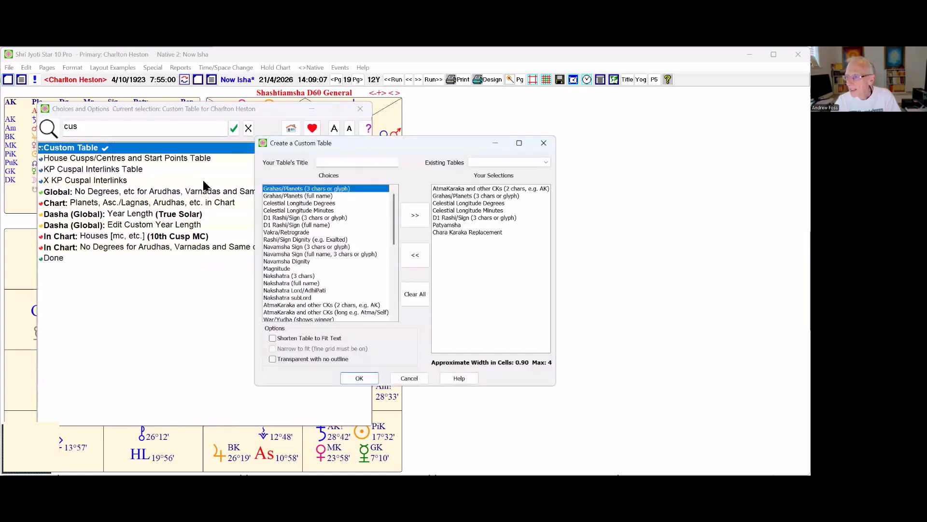
# - Move the custom table editor clear of the choices list and title the table "Replacement"
pyautogui.moveTo(385, 143); pyautogui.dragTo(149, 191)
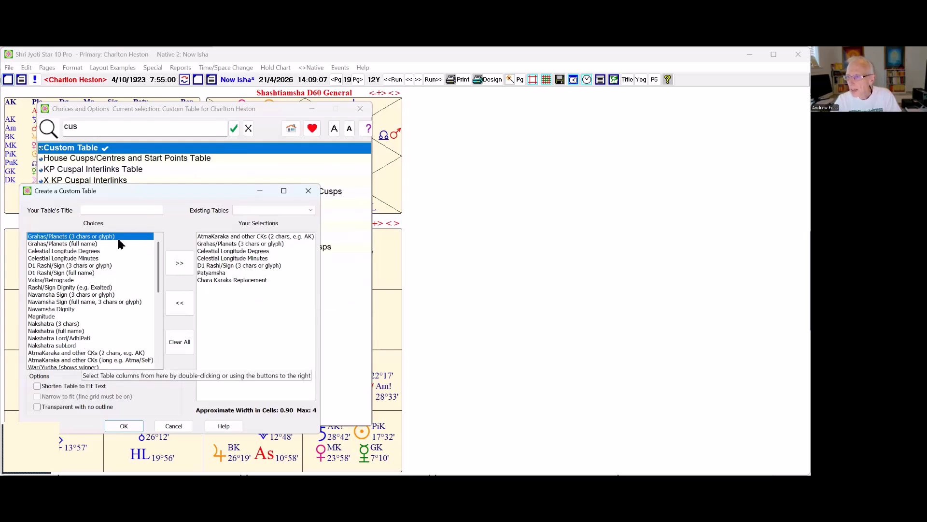
pyautogui.click(125, 209)
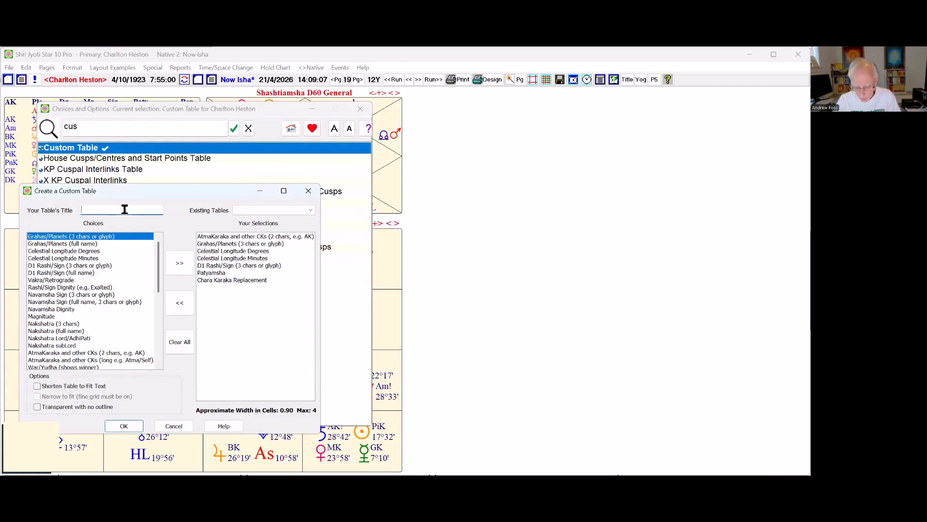
pyautogui.write('Rep')
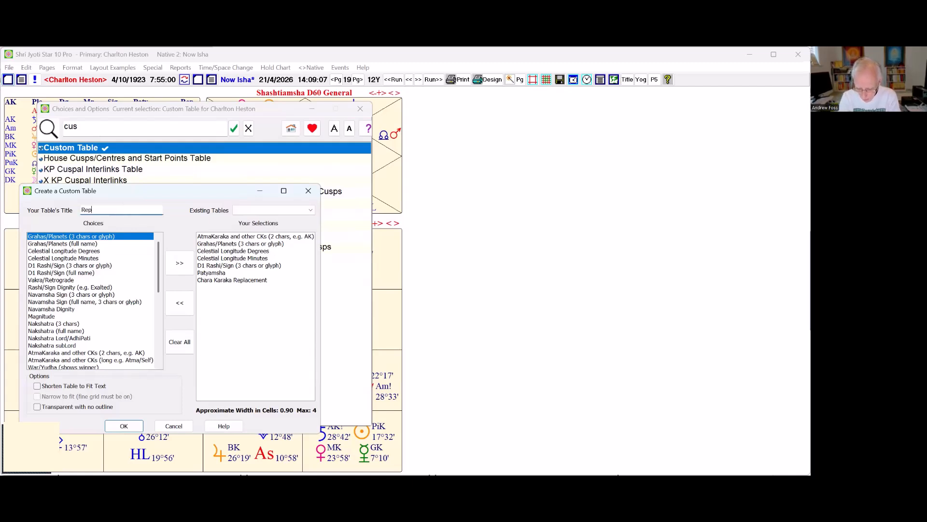
pyautogui.write('lacement')
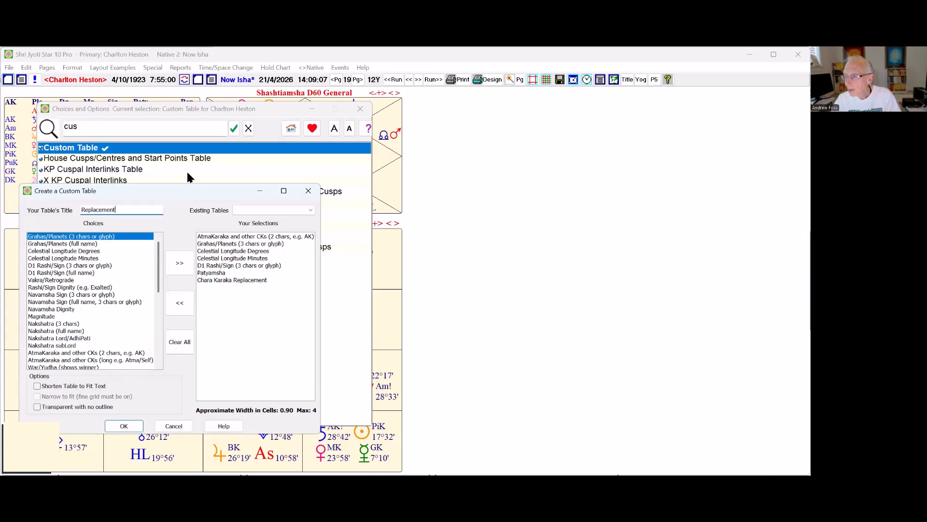
# - Try placing a second AtmaKaraka and other CKs (2 chars) column after the first, and remove it again
pyautogui.click(112, 353)
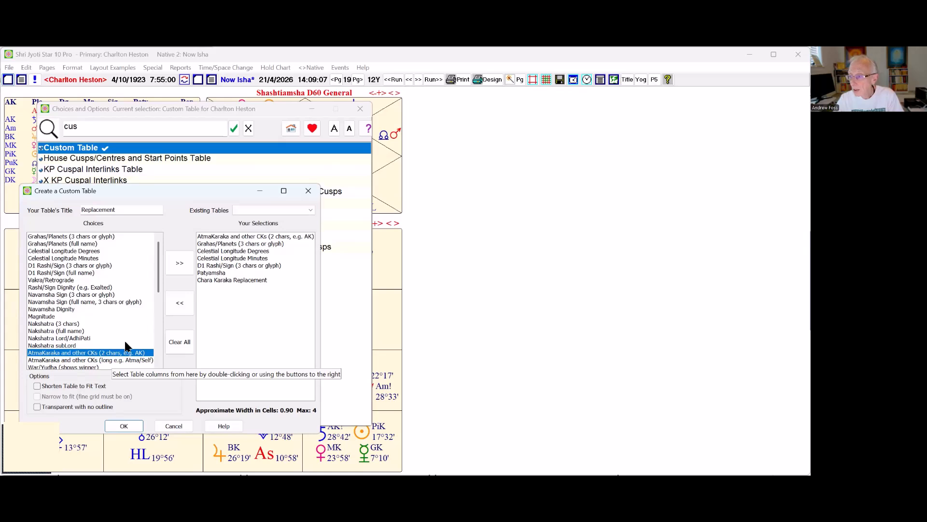
pyautogui.doubleClick(94, 354)
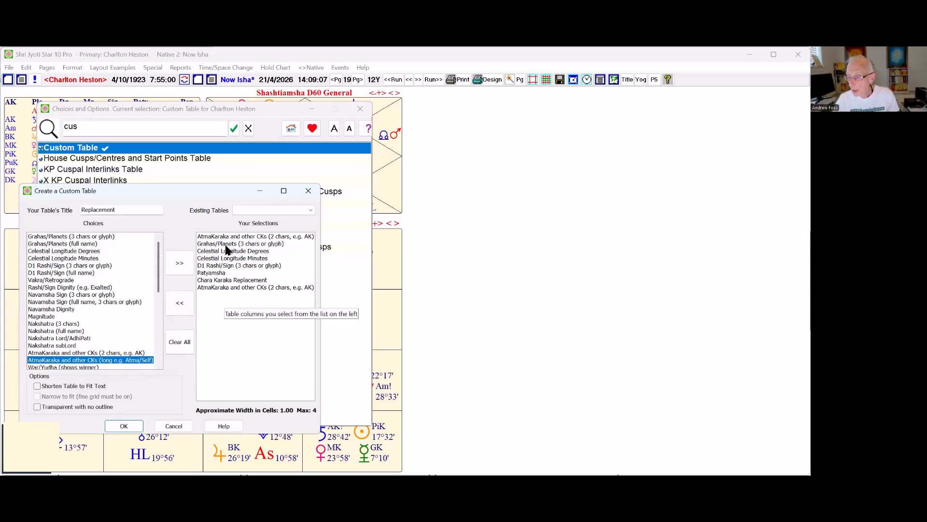
pyautogui.moveTo(215, 287); pyautogui.dragTo(210, 244)
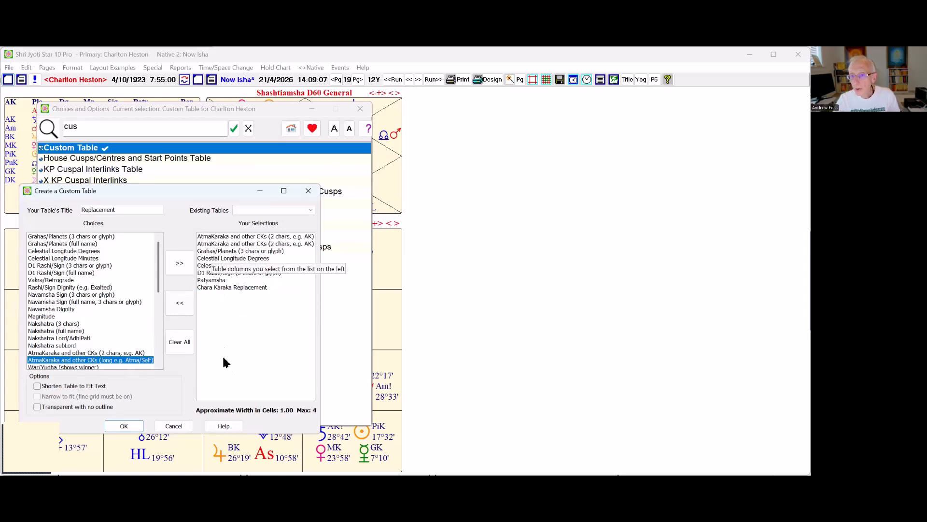
pyautogui.doubleClick(211, 244)
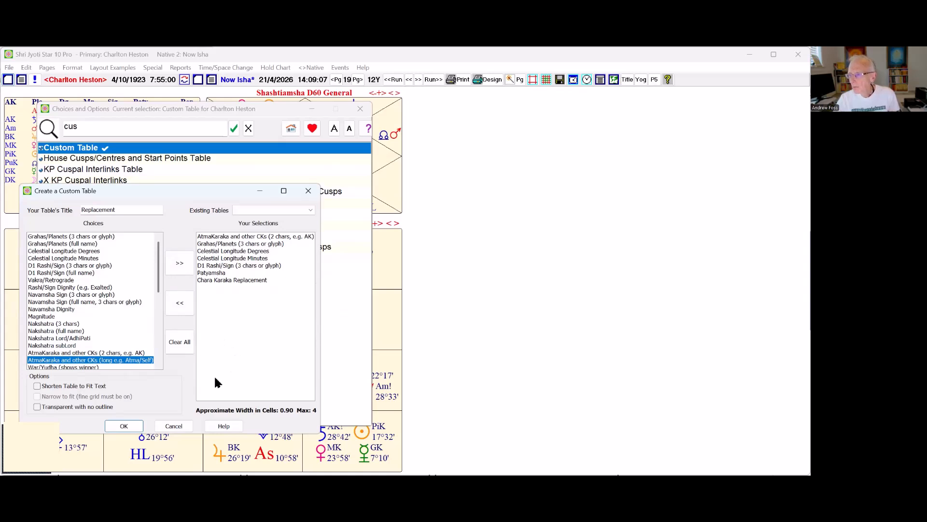
# - Add the Chara (Shighra) etc. speeds column to the custom table and apply the table
pyautogui.moveTo(156, 268); pyautogui.dragTo(155, 352)
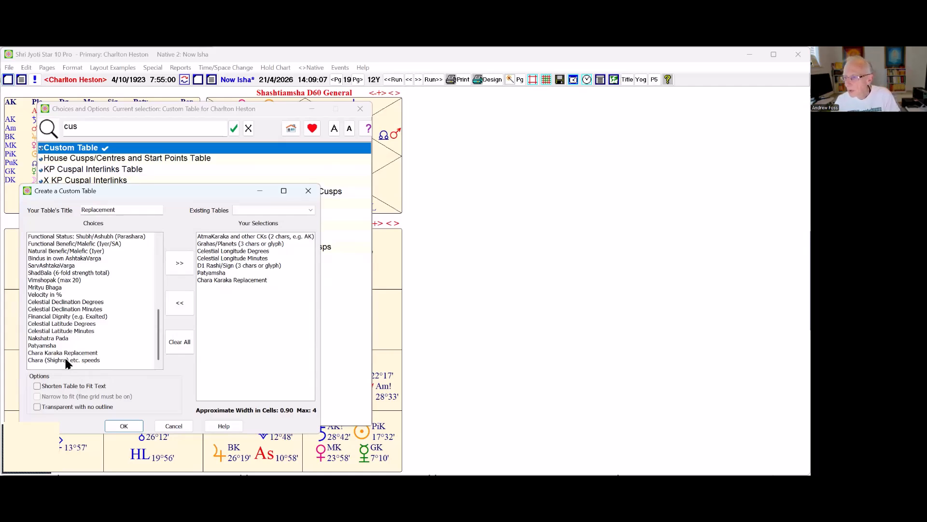
pyautogui.click(66, 360)
pyautogui.click(185, 265)
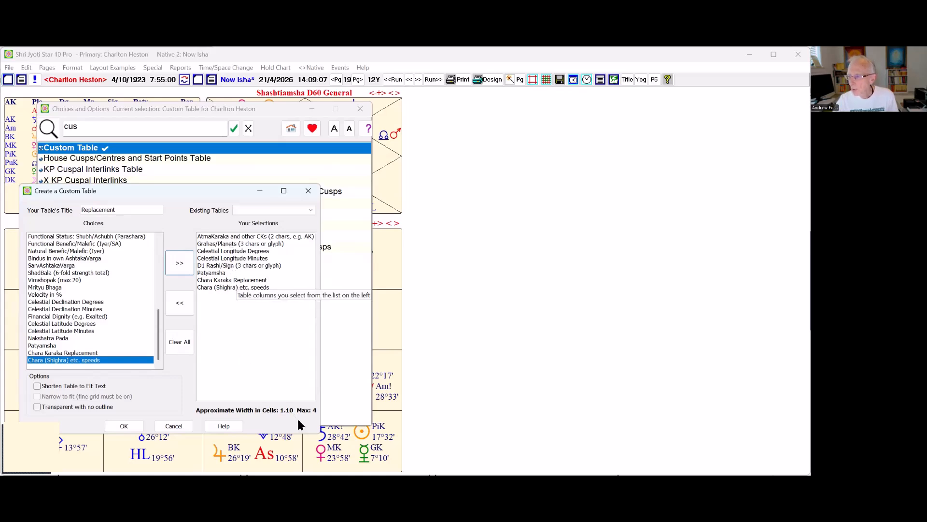
pyautogui.click(123, 423)
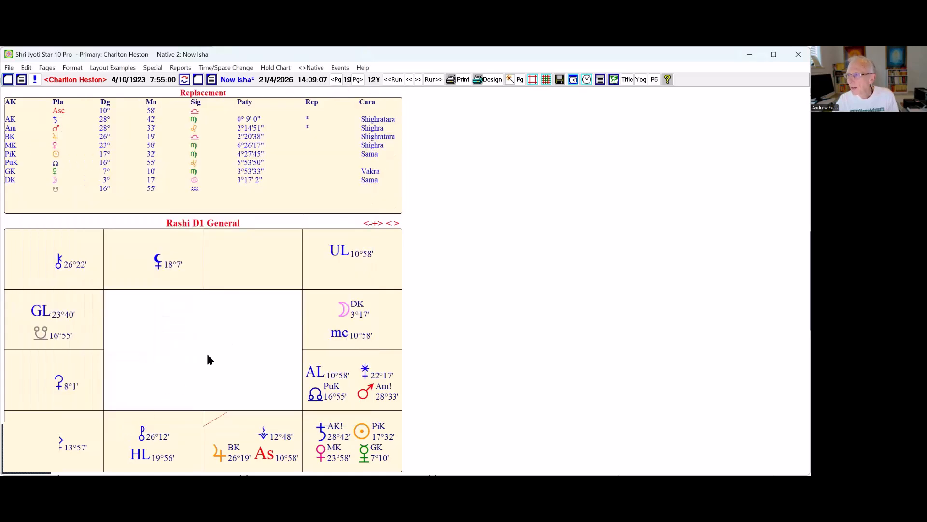